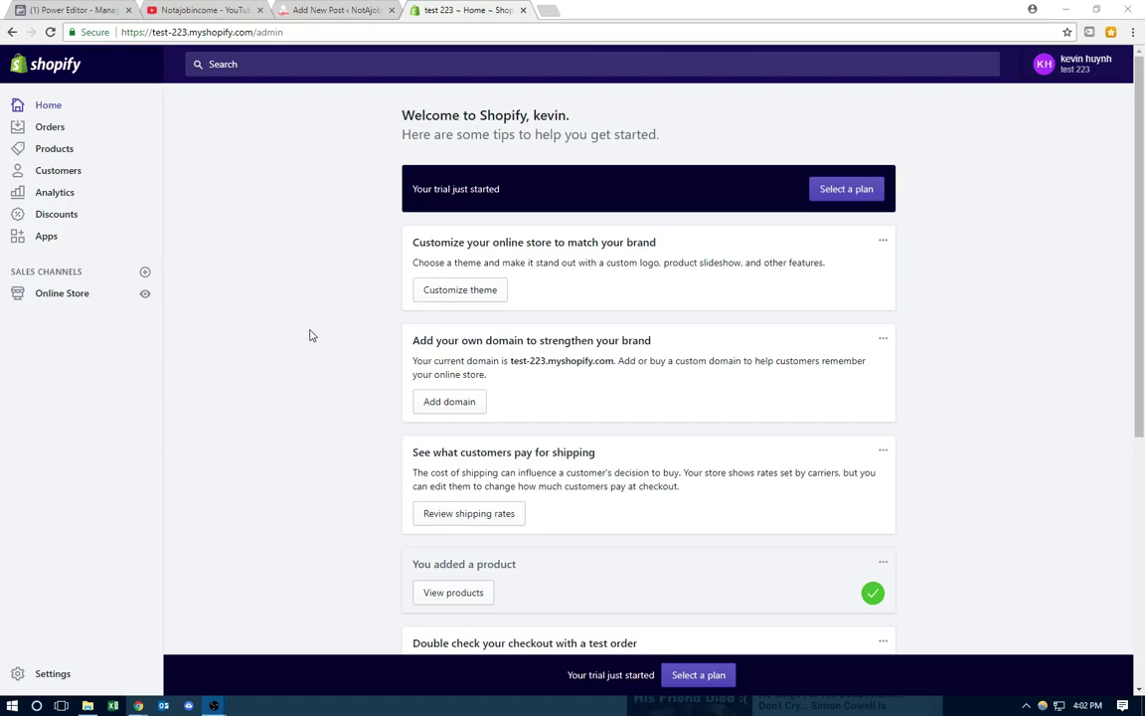
Open the Domestic shipping zone for editing from the store's shipping settings
left_click(66, 675)
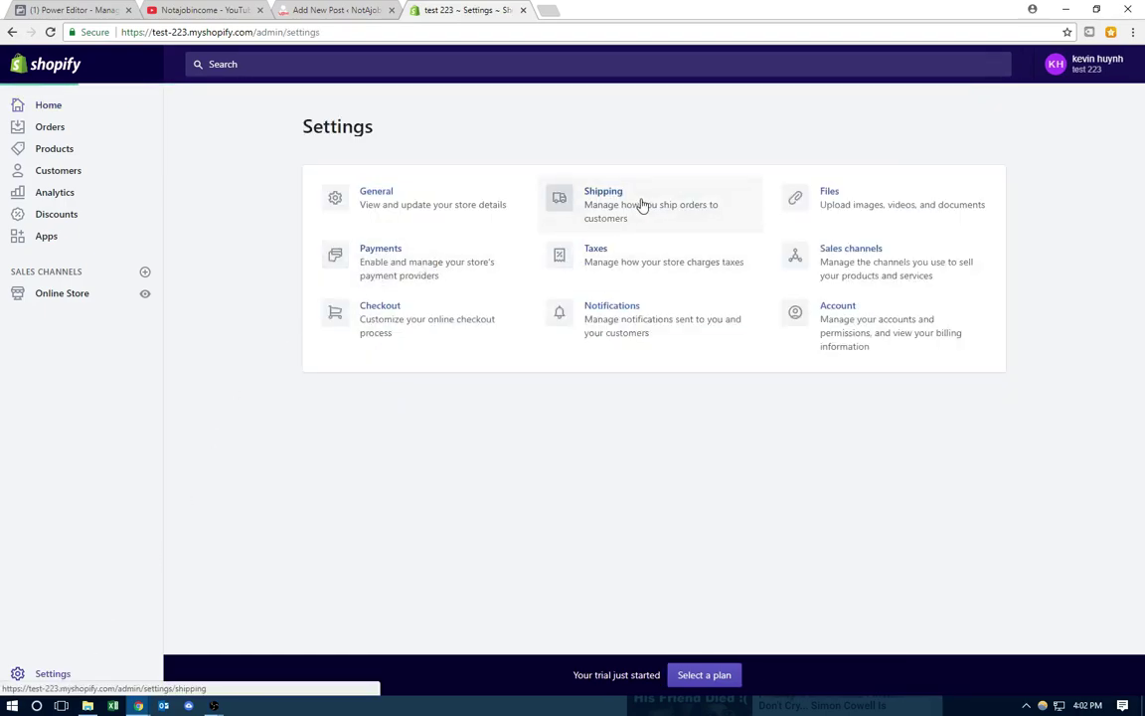
left_click(641, 205)
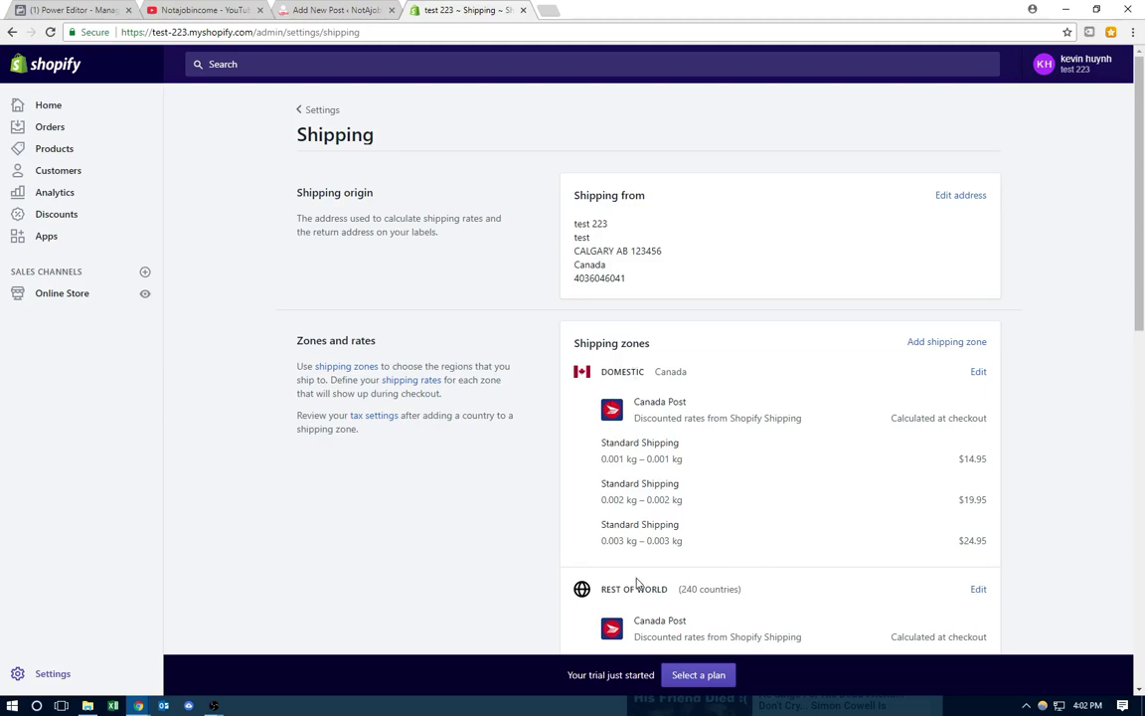
left_click(978, 371)
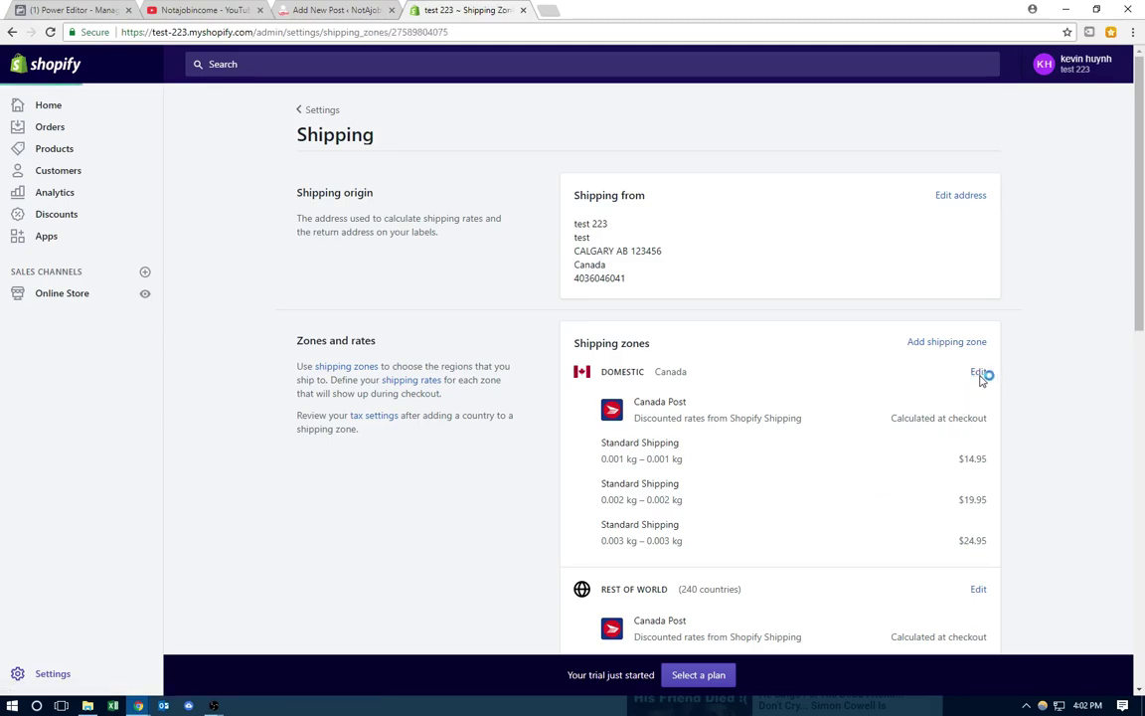
scroll(596, 467, "down", 2)
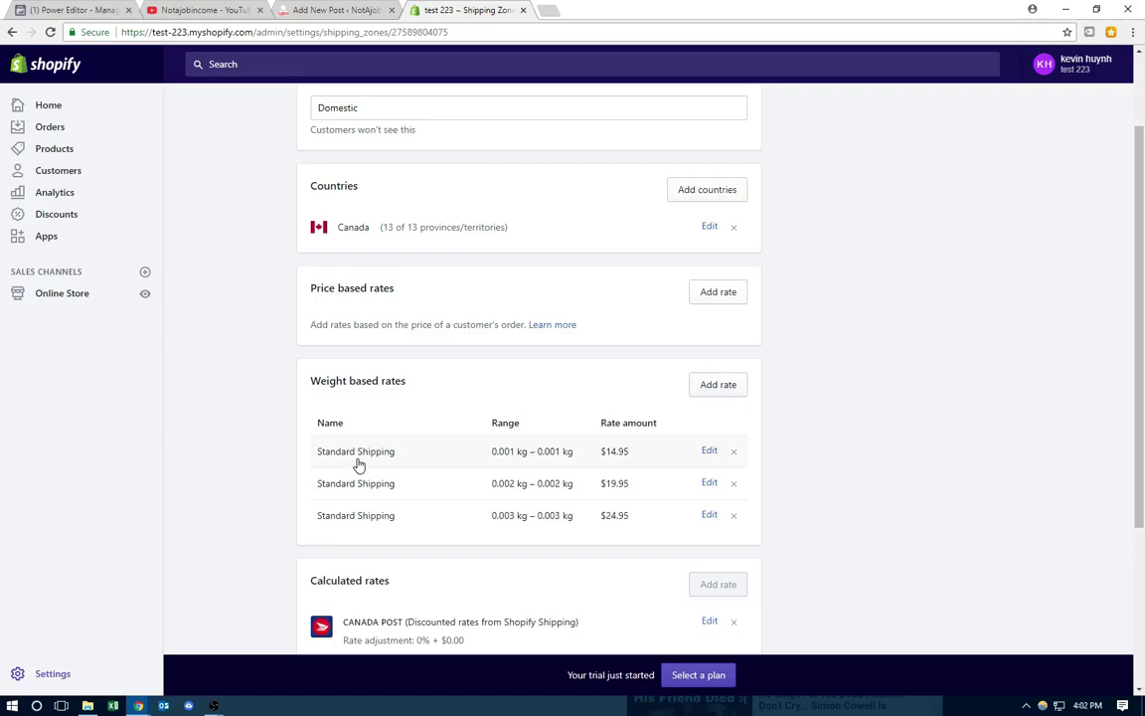
Examine the name, weight range and rate amount of the first two weight-based Standard Shipping rates, leaving each without changes
left_click(708, 452)
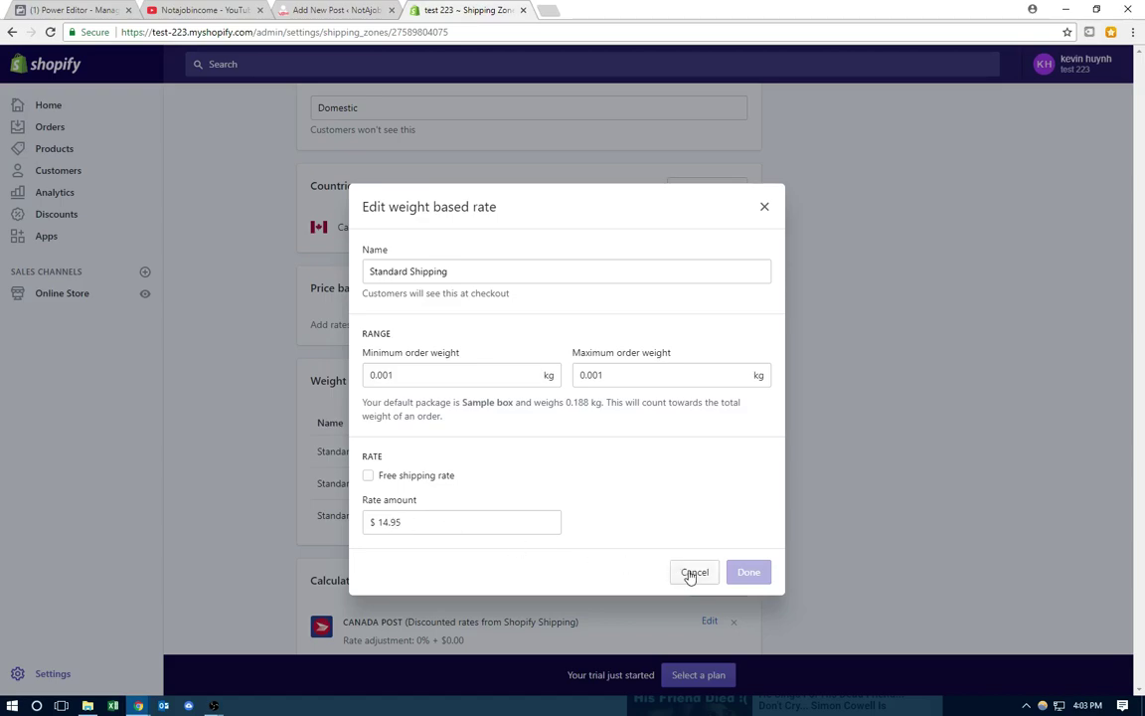
double_click(386, 522)
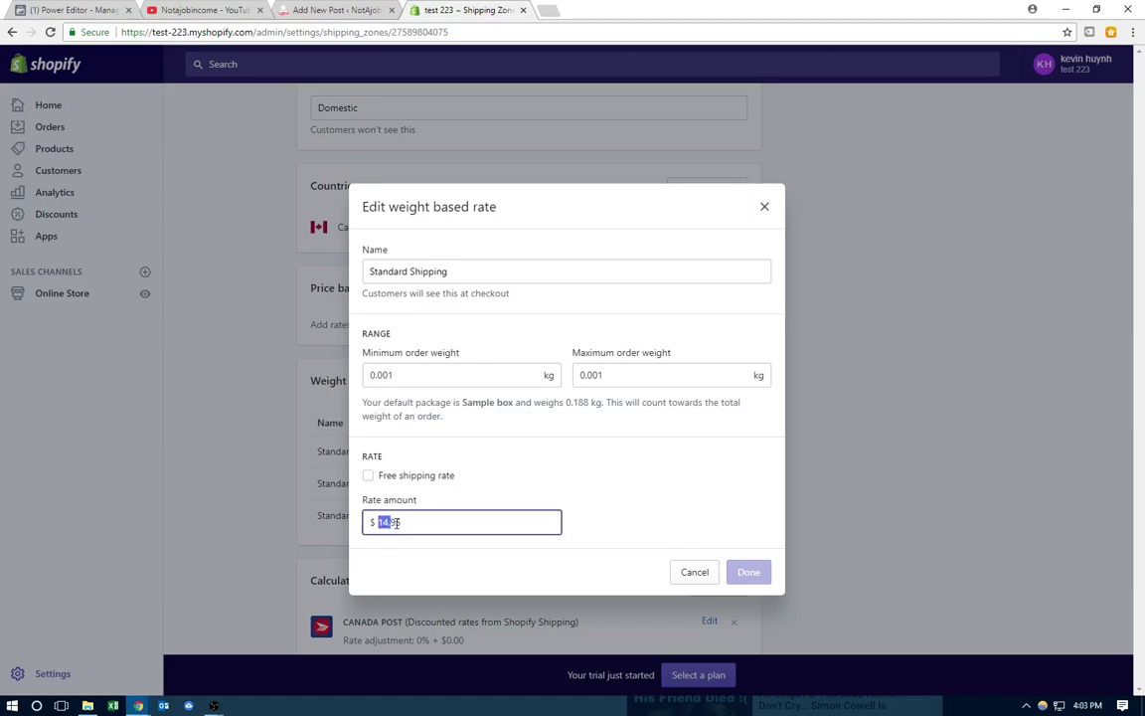
left_click(695, 573)
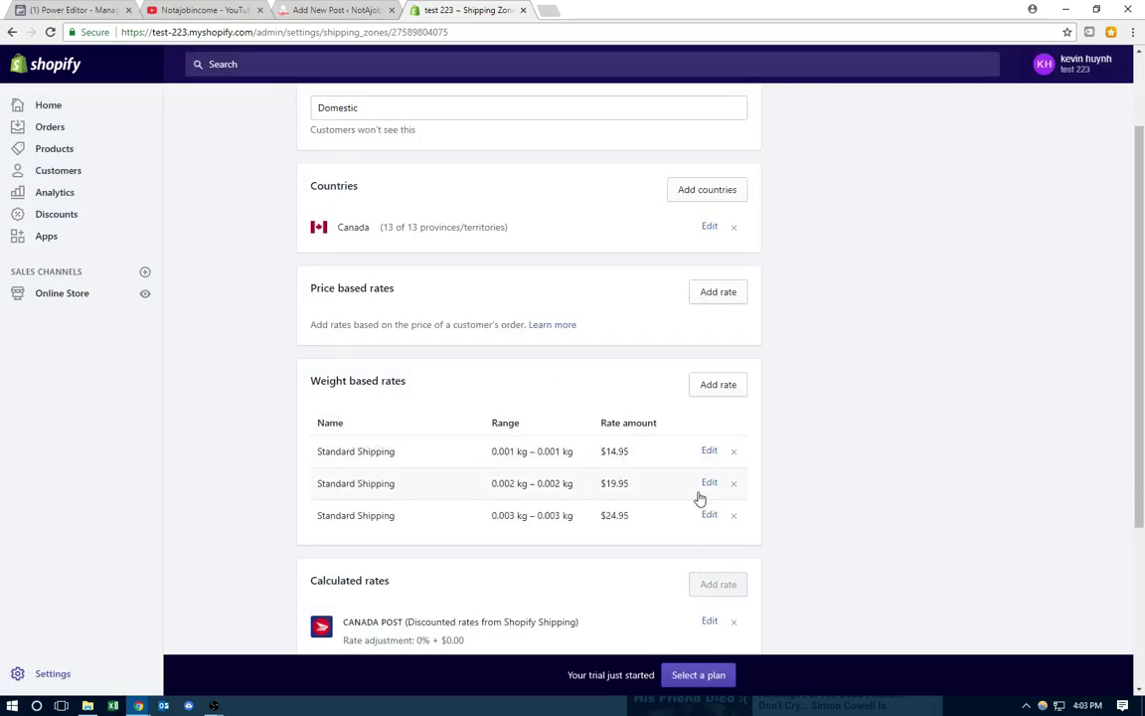
left_click(709, 485)
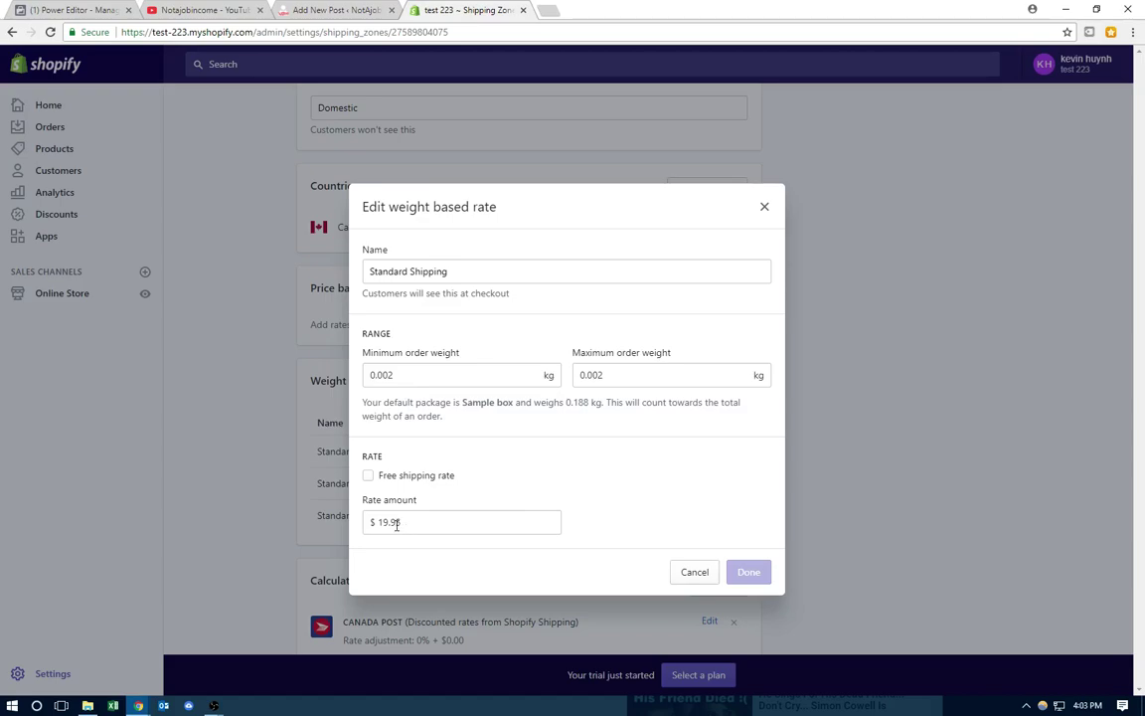
left_click_drag(377, 523, 412, 530)
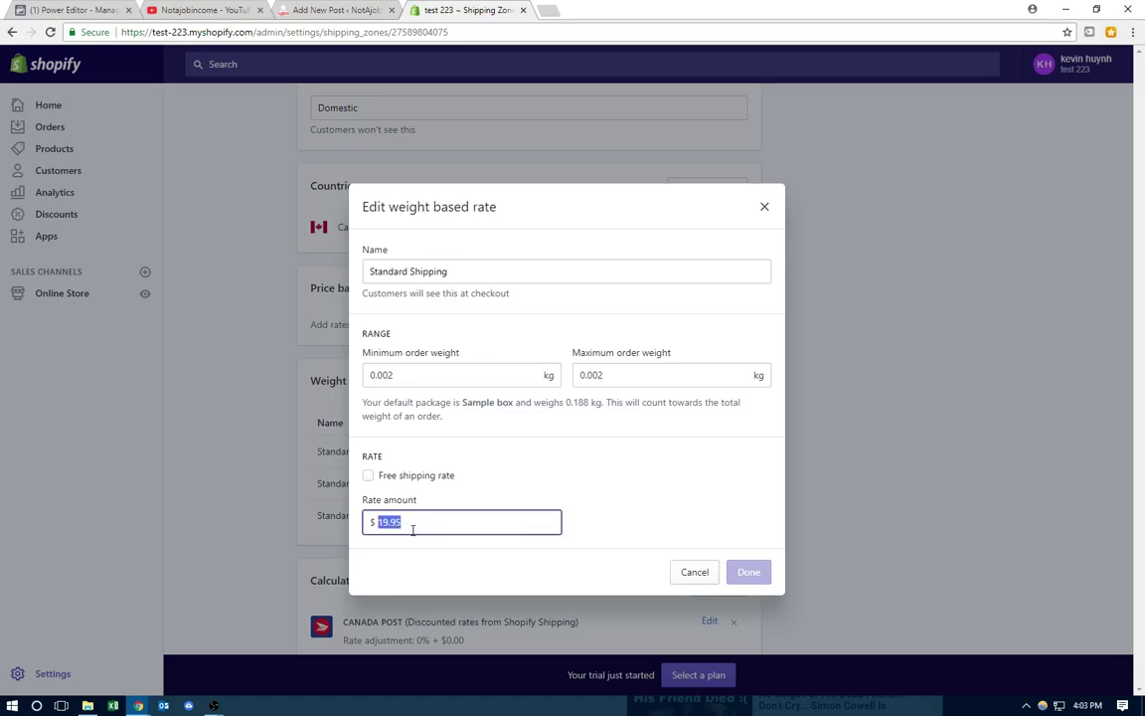
left_click(695, 572)
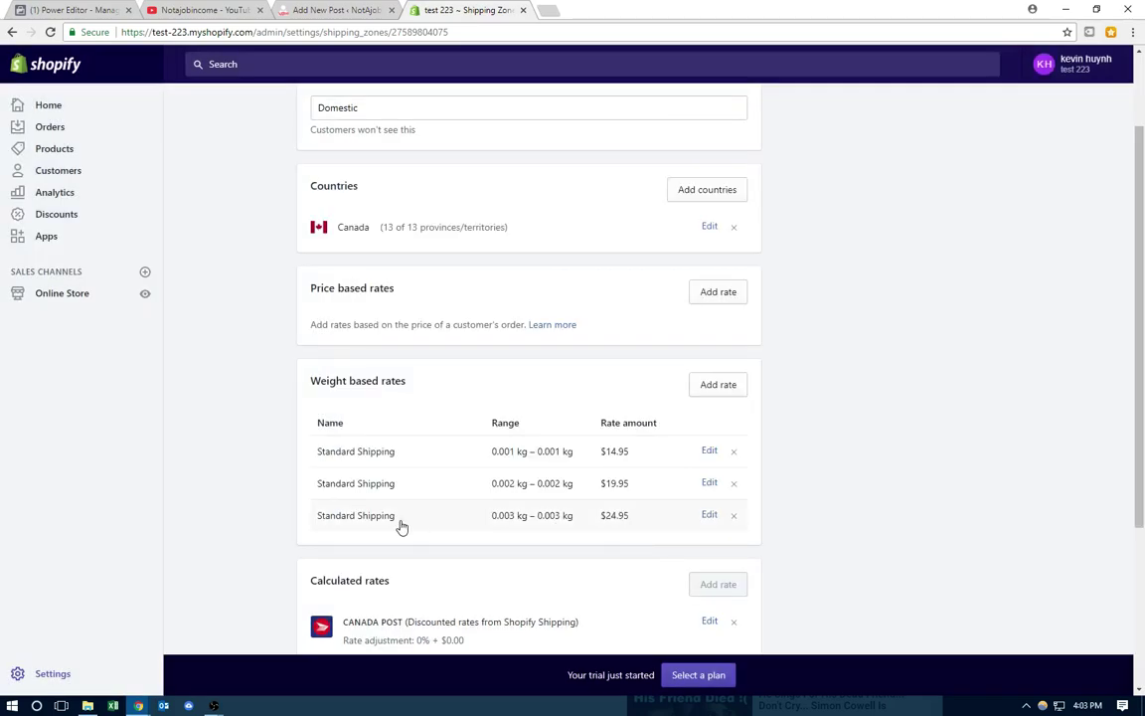
Start a new weight-based rate named Standard Shipping with minimum and maximum order weights of 0.004 kg
left_click(724, 380)
left_click(452, 275)
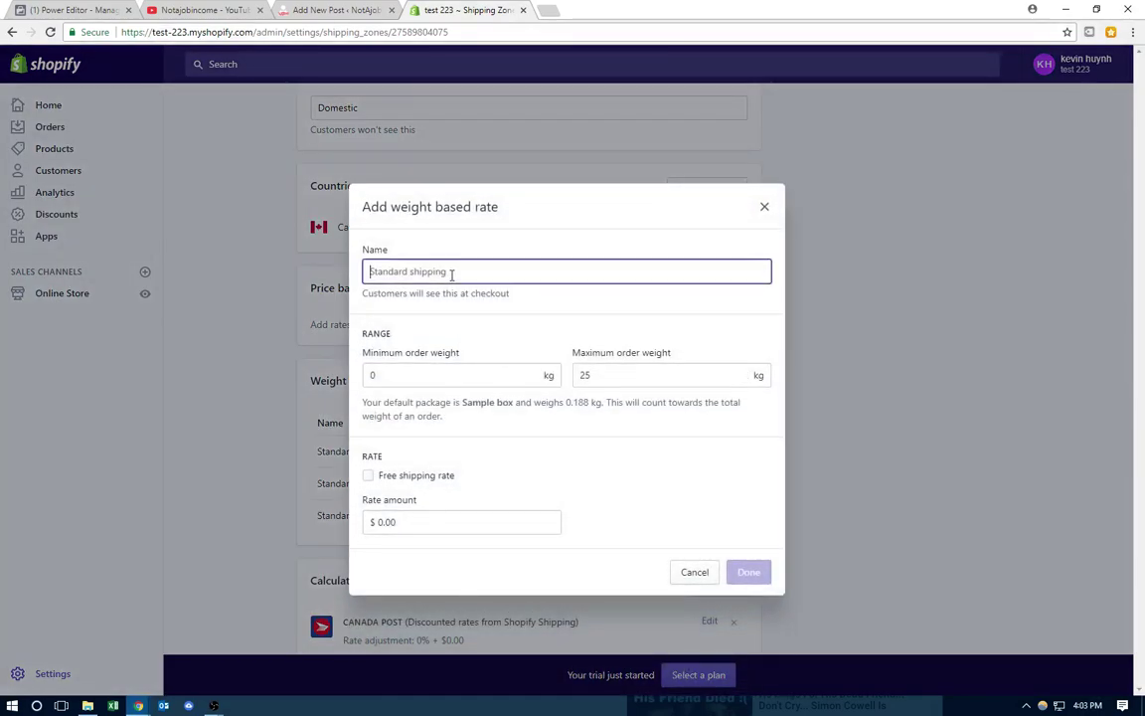
type("St")
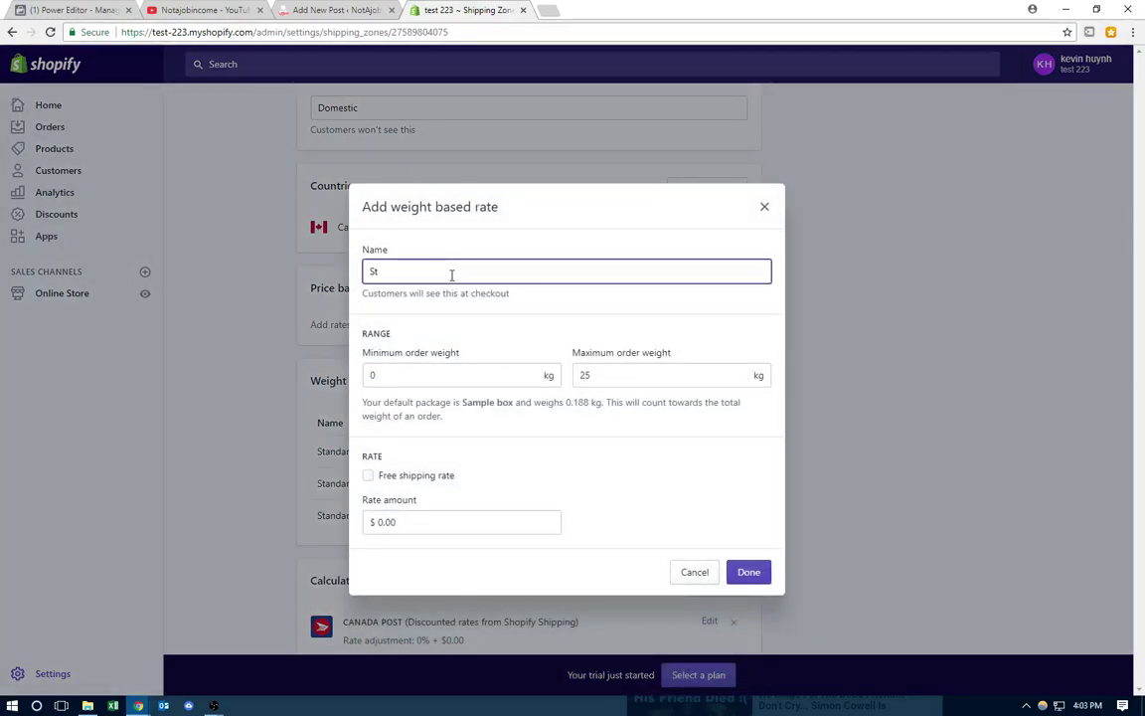
type("andard Sihipping")
left_click(398, 377)
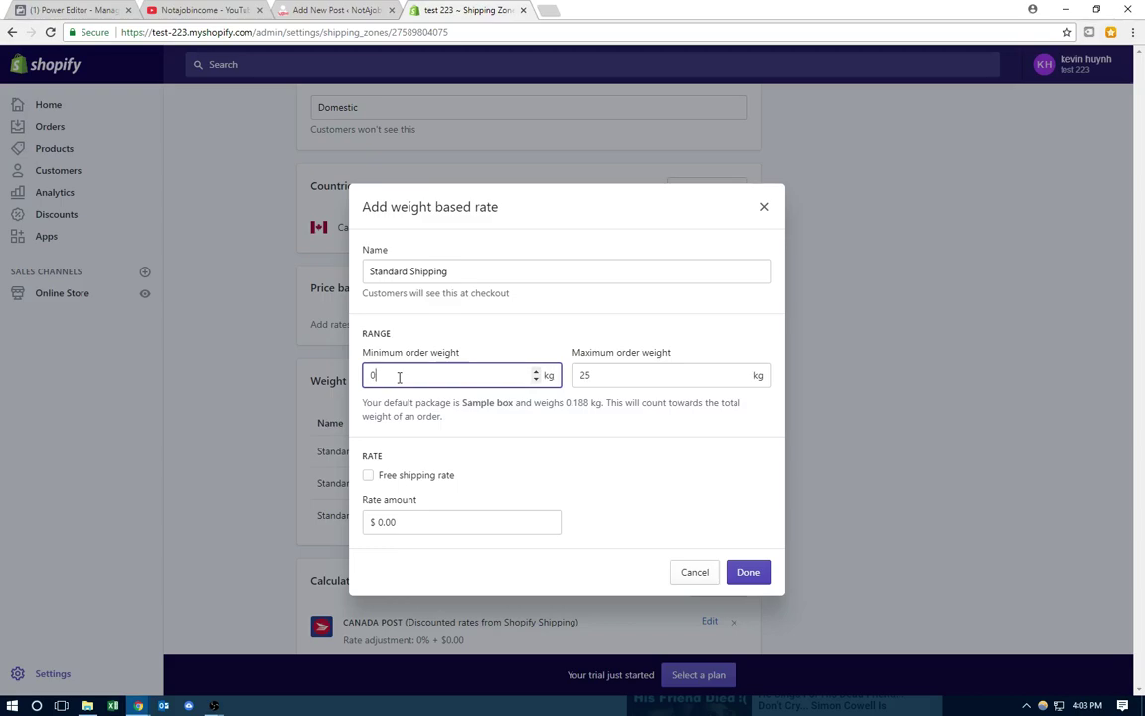
key("BackSpace")
type("0.004")
key("Tab")
type("0.")
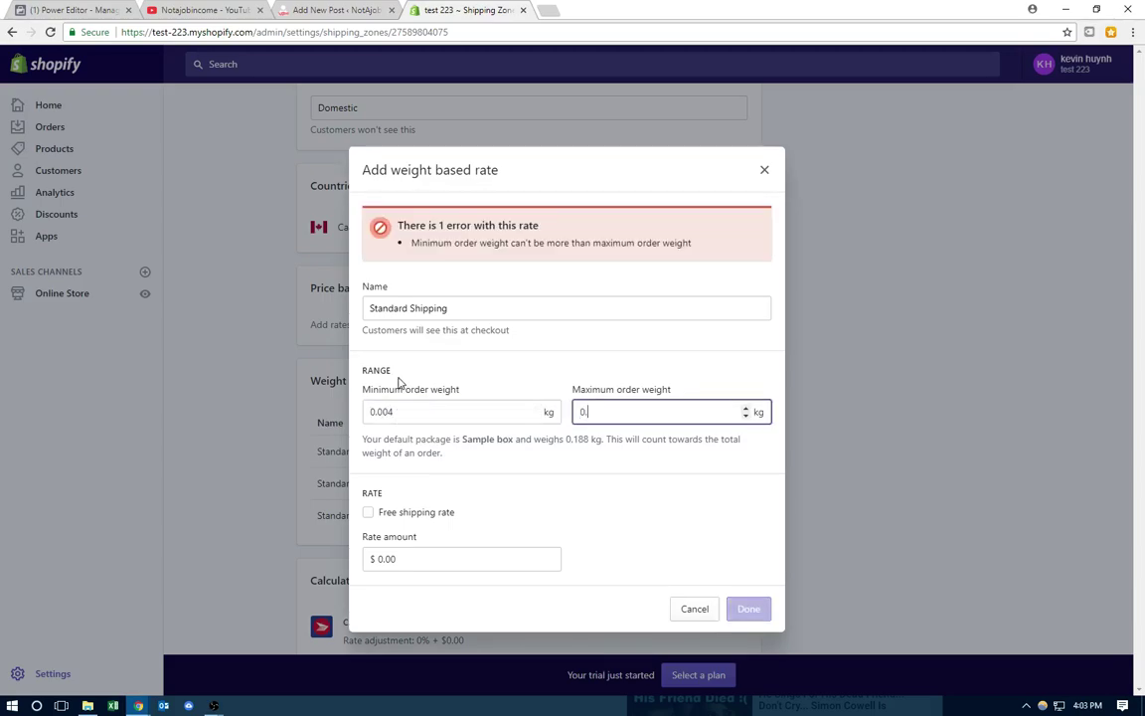
type("004")
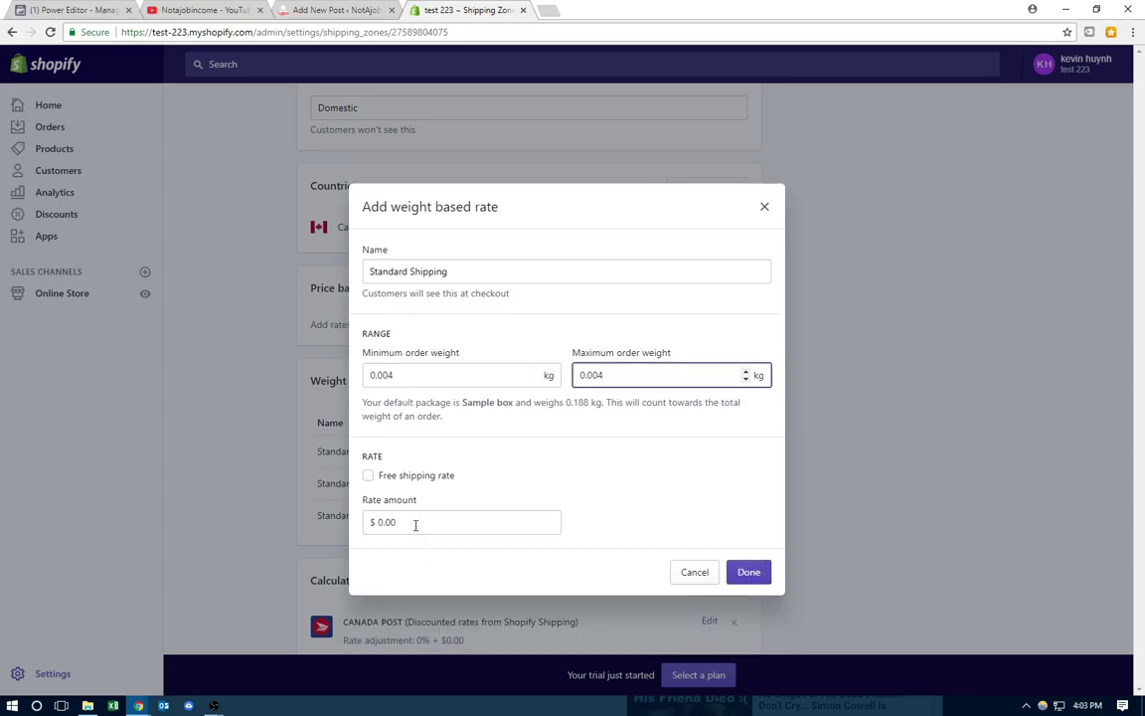
Set the new rate's amount to $29.95 and add it to the Domestic zone
left_click(416, 523)
double_click(415, 523)
key("BackSpace")
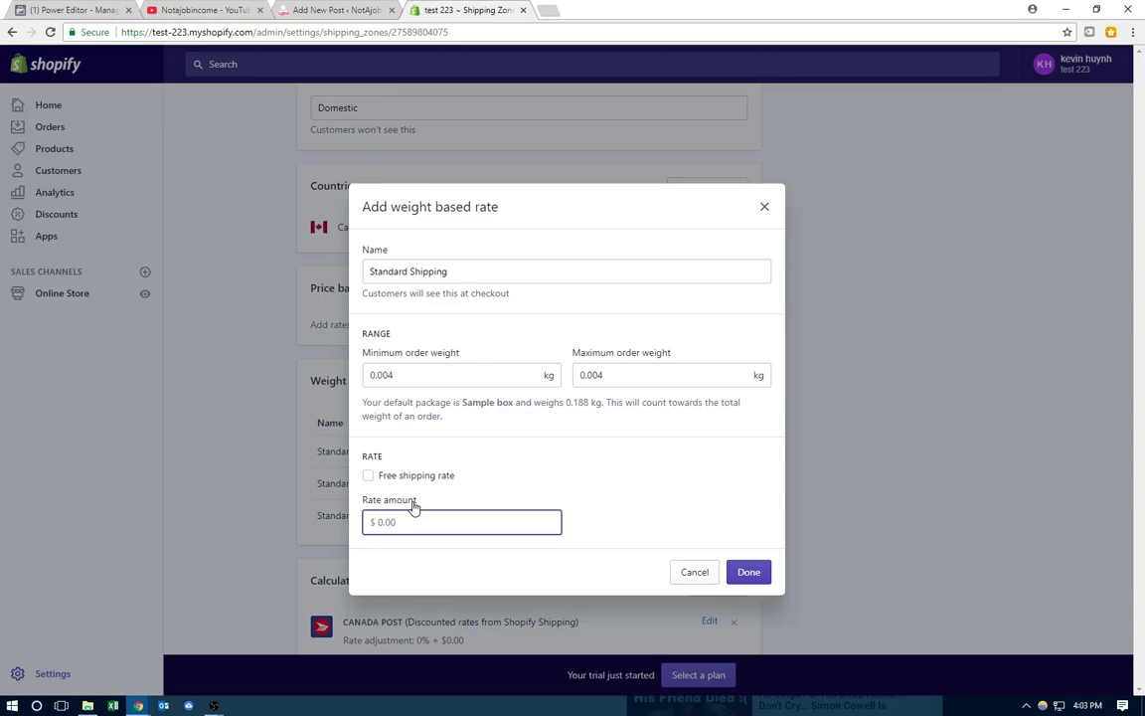
type("3.00")
key("BackSpace")
key("BackSpace")
key("BackSpace")
key("BackSpace")
type("29.95")
left_click(746, 575)
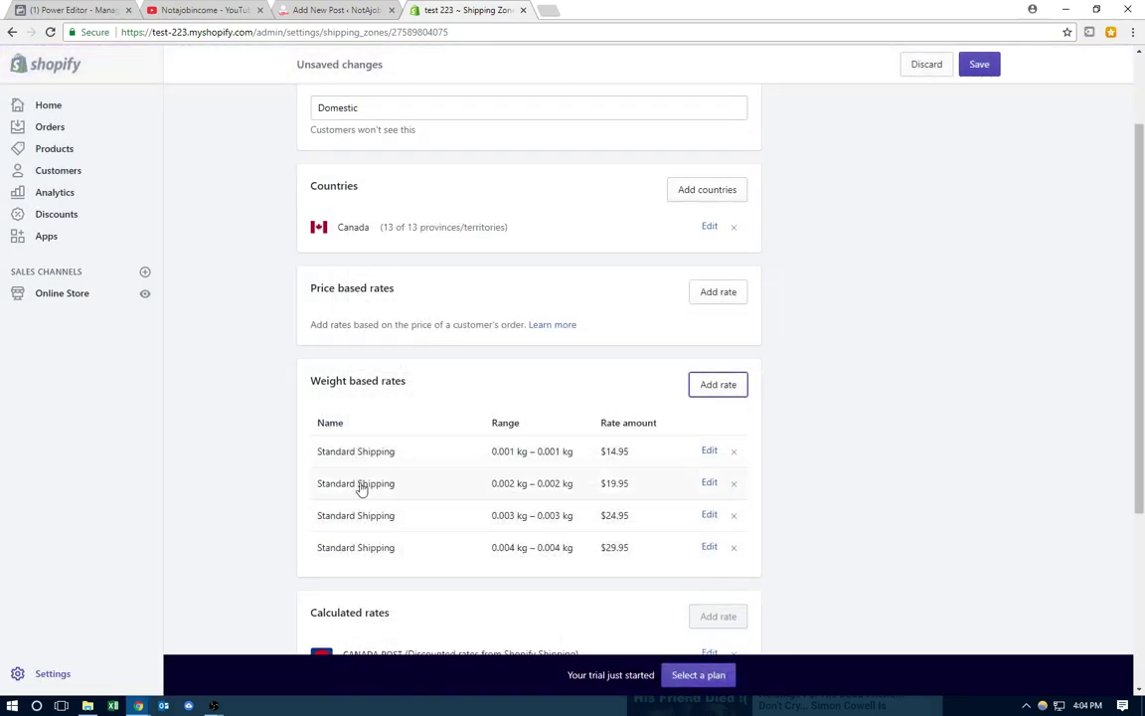
Save the changes to the Domestic shipping zone
scroll(430, 360, "down", 2)
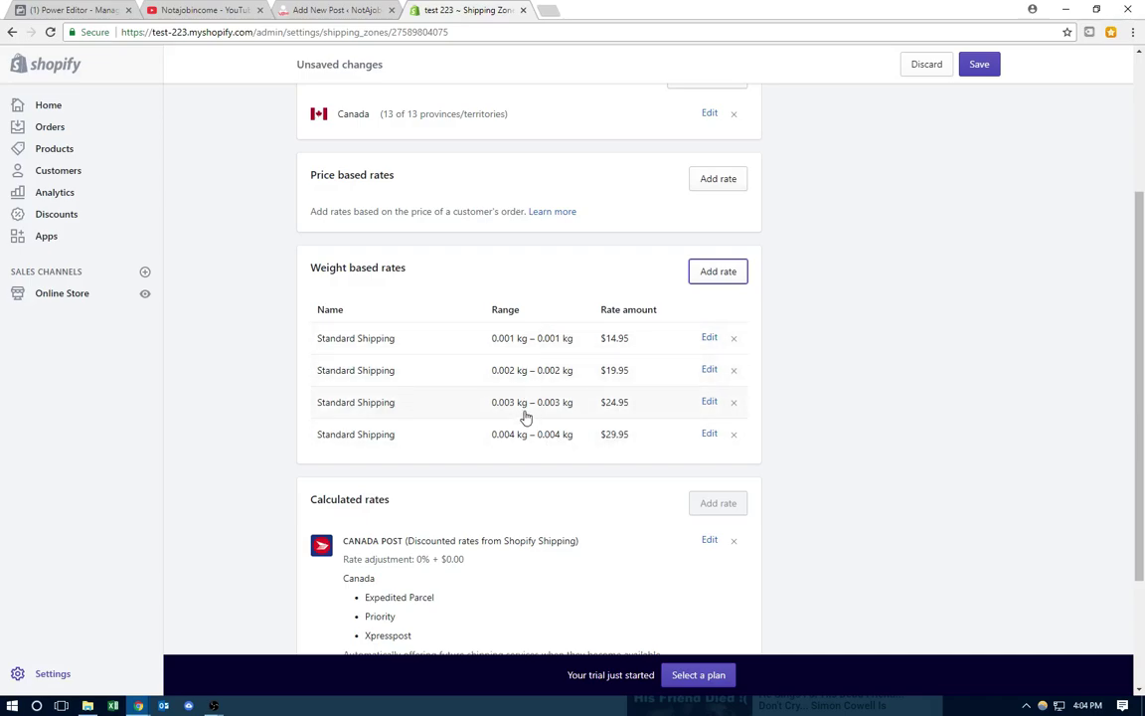
left_click(60, 149)
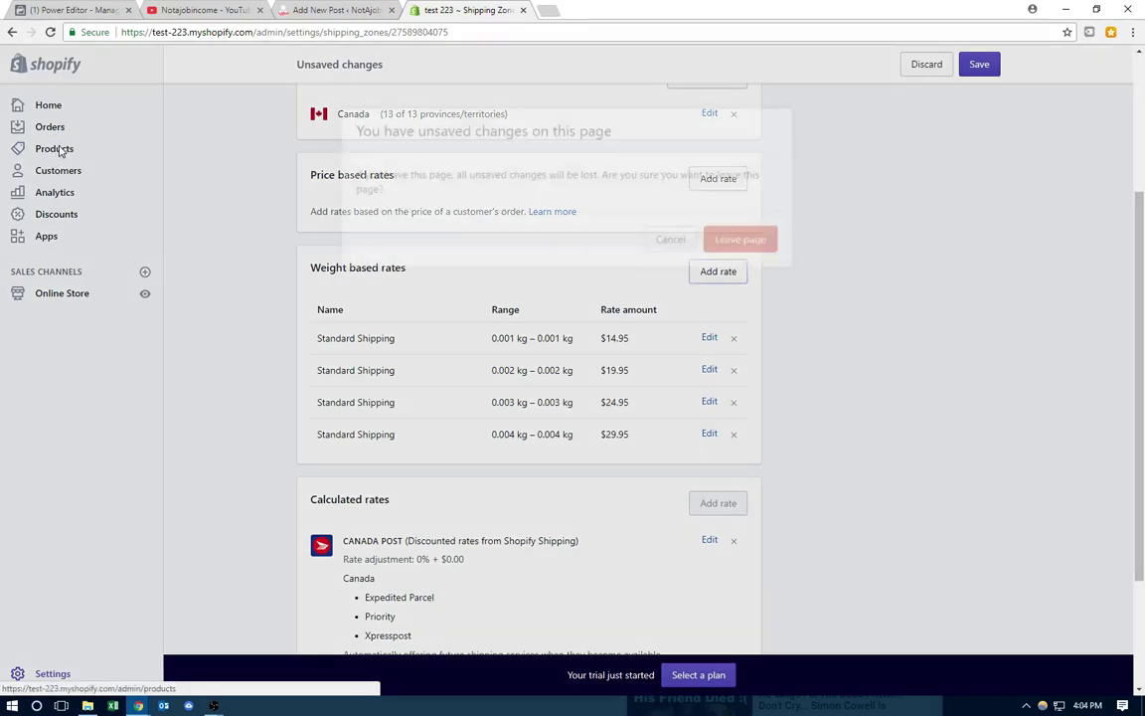
left_click(663, 238)
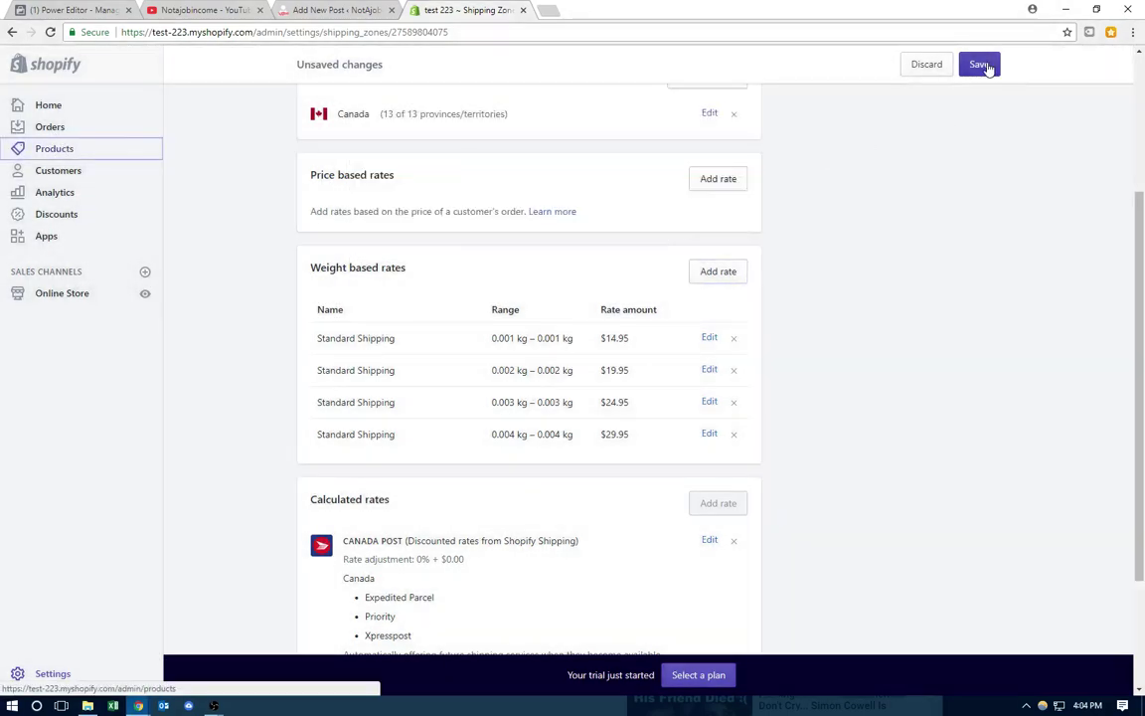
left_click(980, 64)
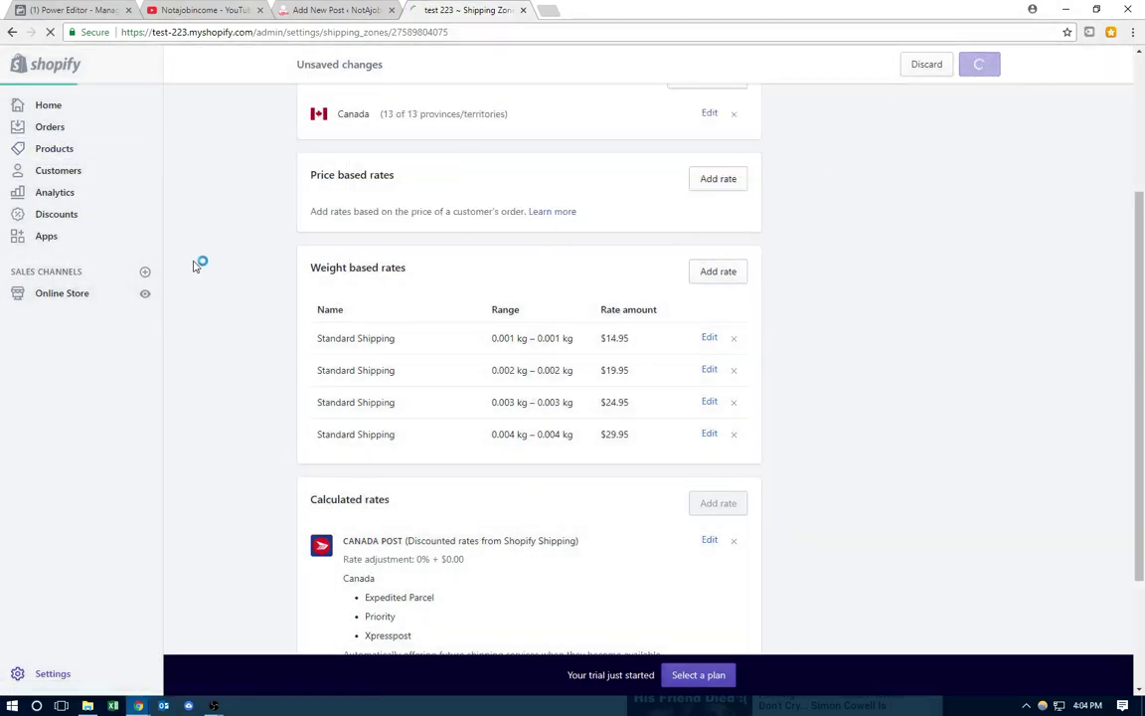
Examine the pricing and shipping weight settings of Product Test 1, and return to the admin home page
left_click(67, 150)
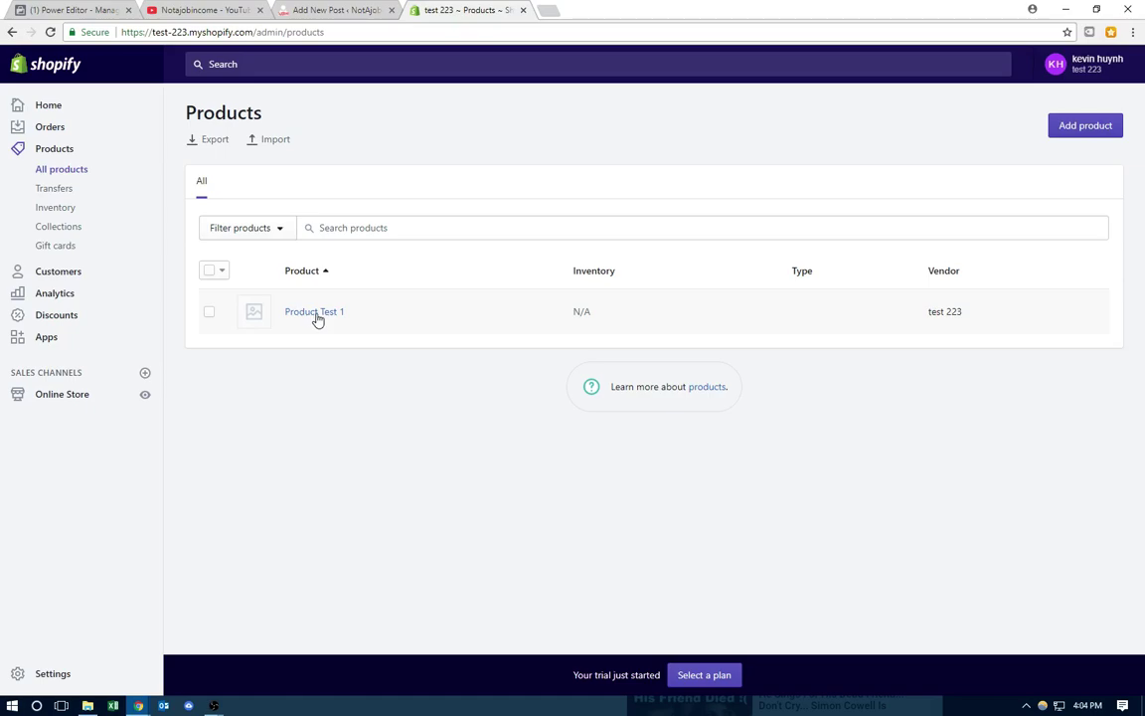
left_click(316, 314)
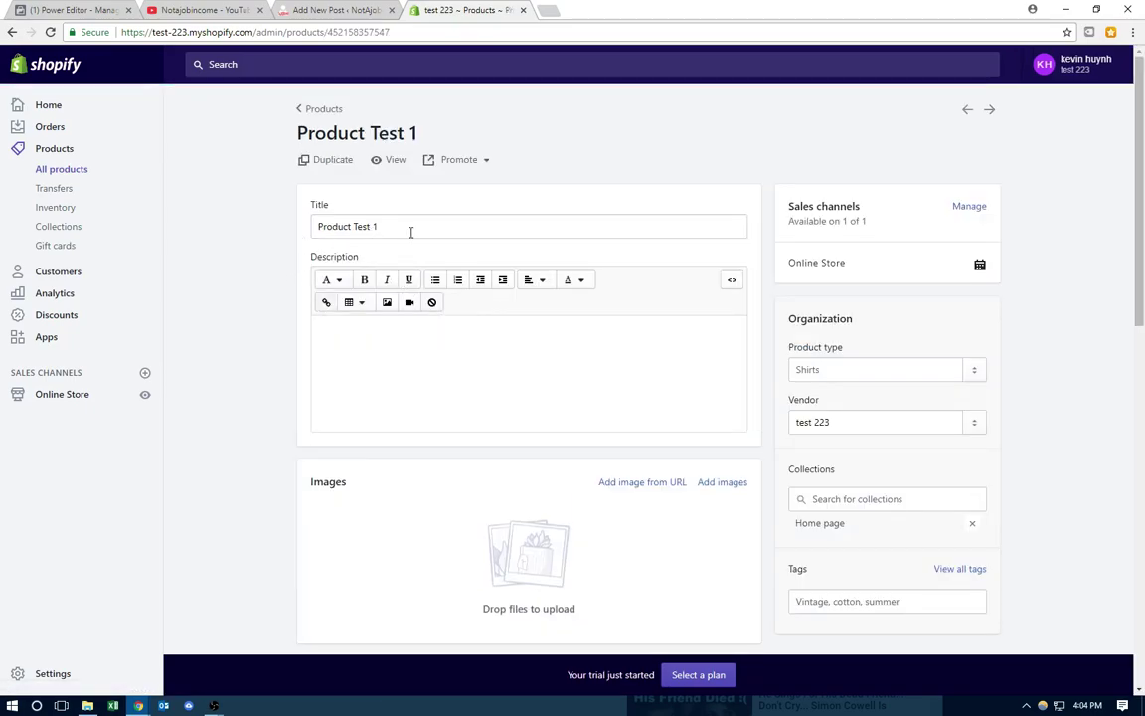
scroll(413, 248, "down", 6)
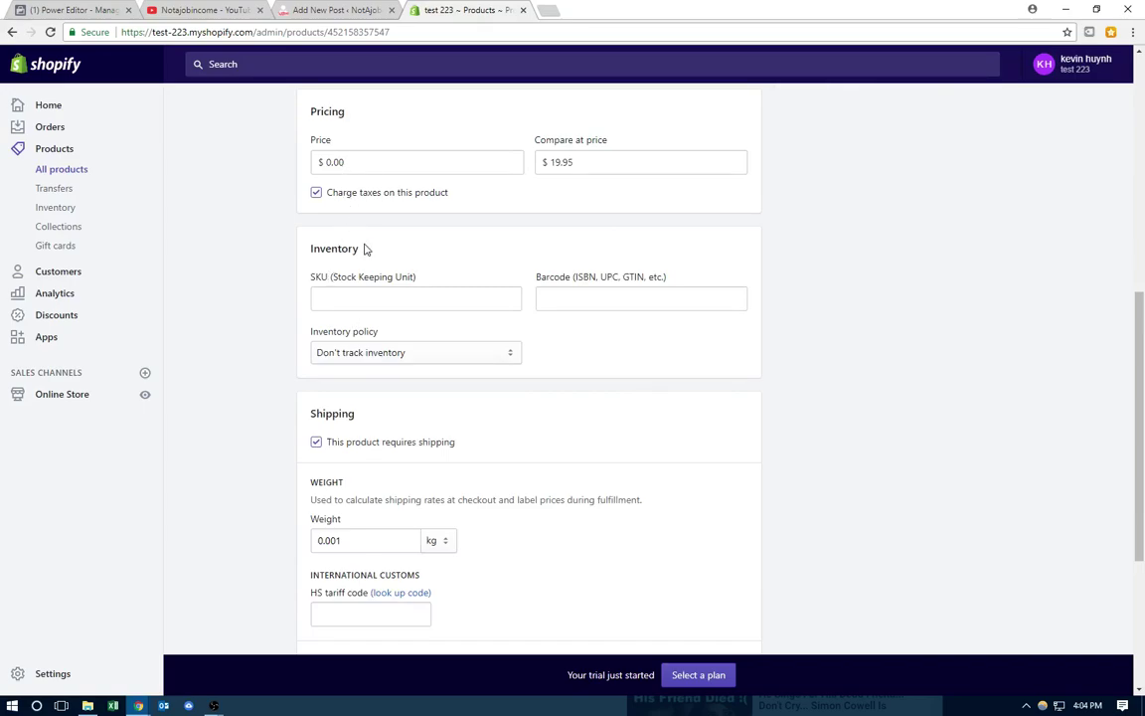
scroll(363, 248, "down", 2)
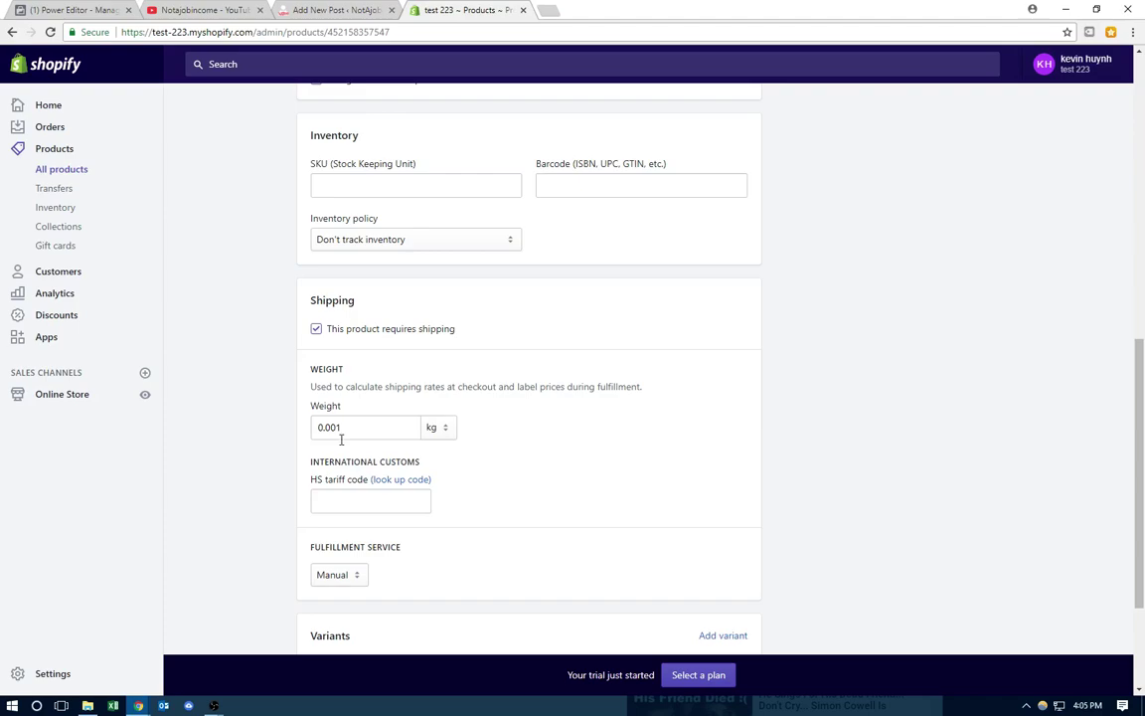
scroll(363, 338, "up", 7)
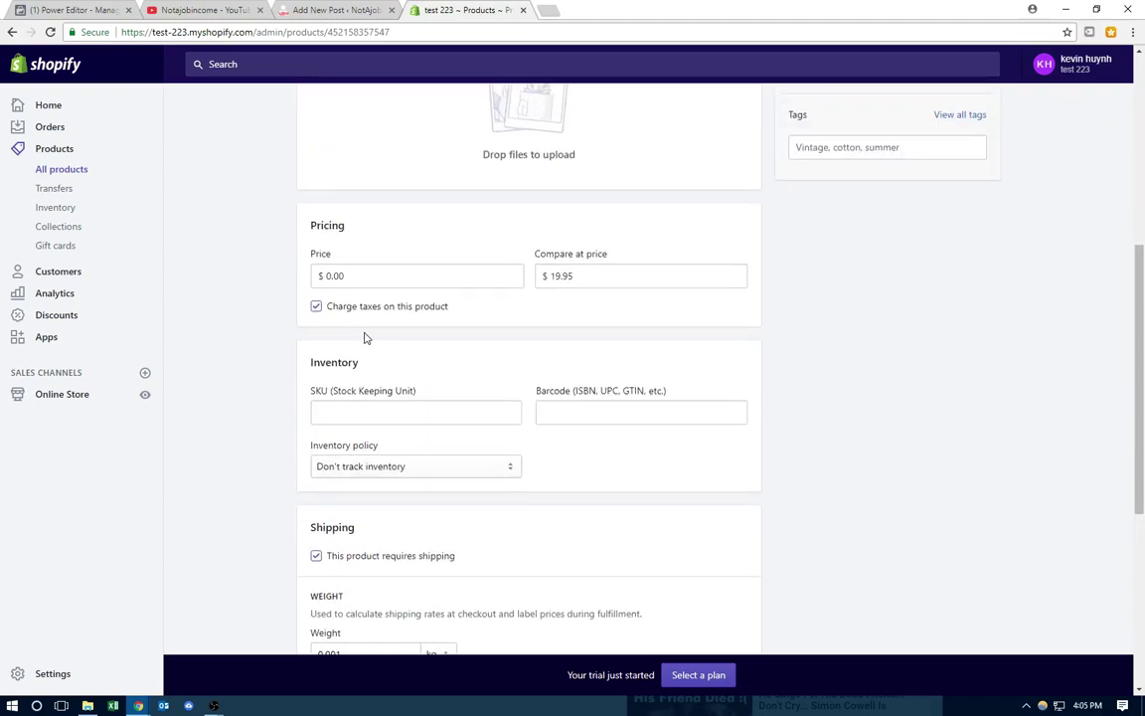
scroll(373, 350, "down", 7)
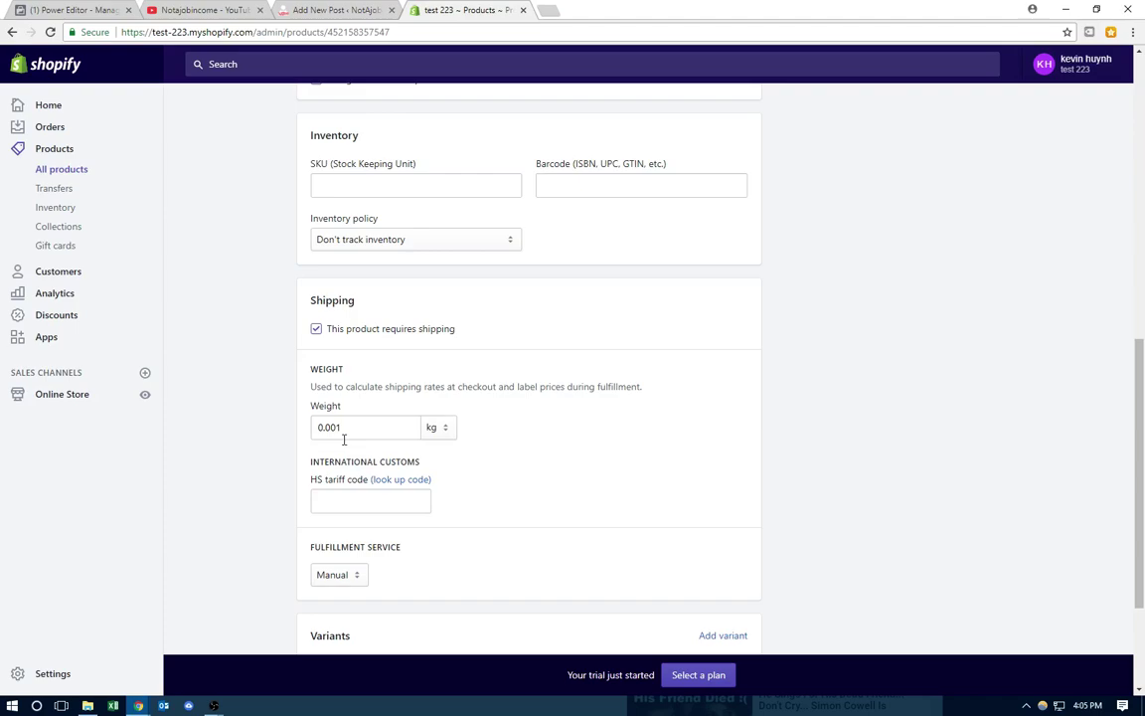
scroll(344, 438, "up", 5)
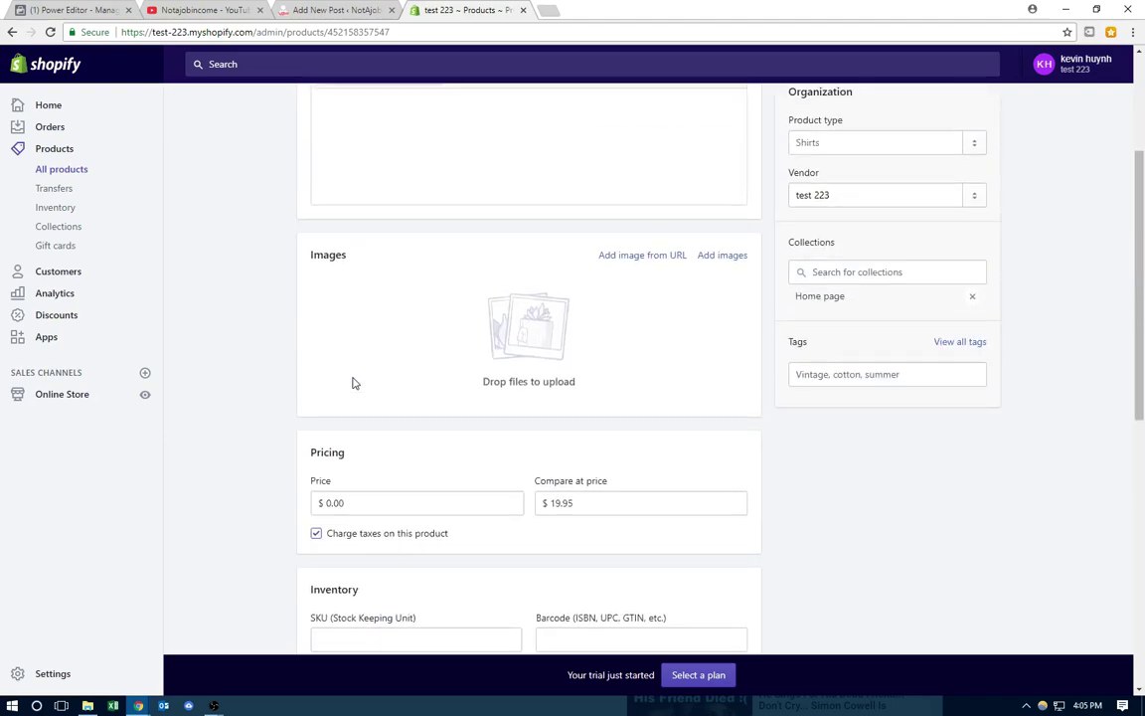
scroll(353, 380, "up", 3)
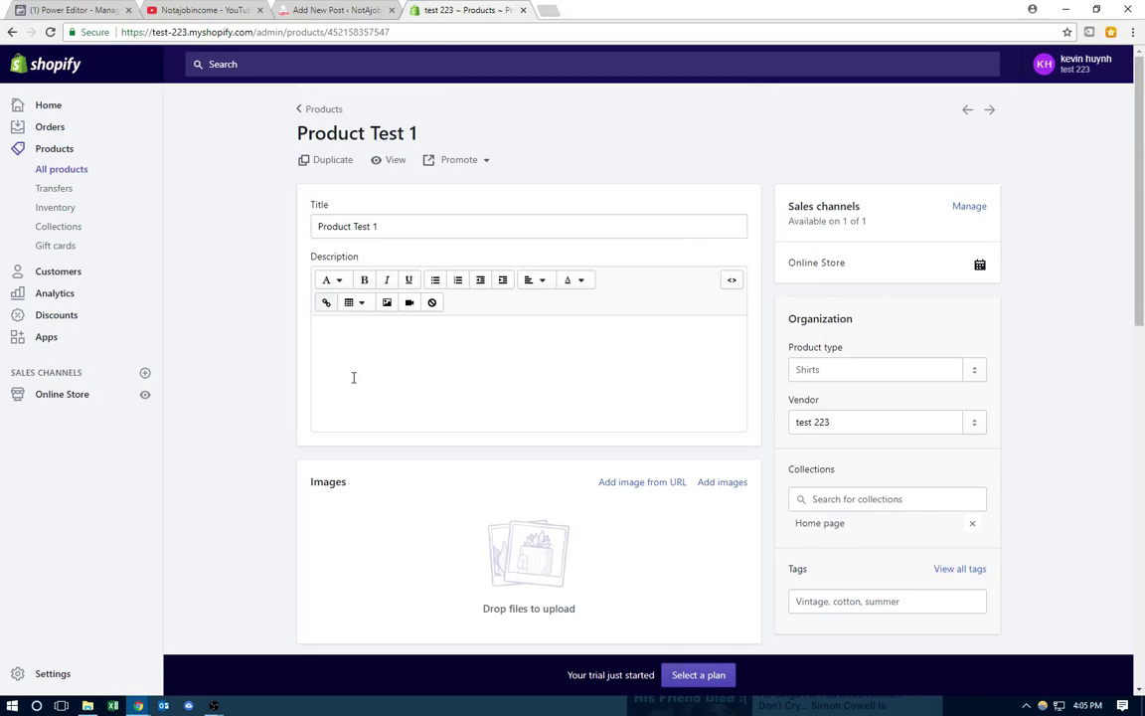
left_click(69, 66)
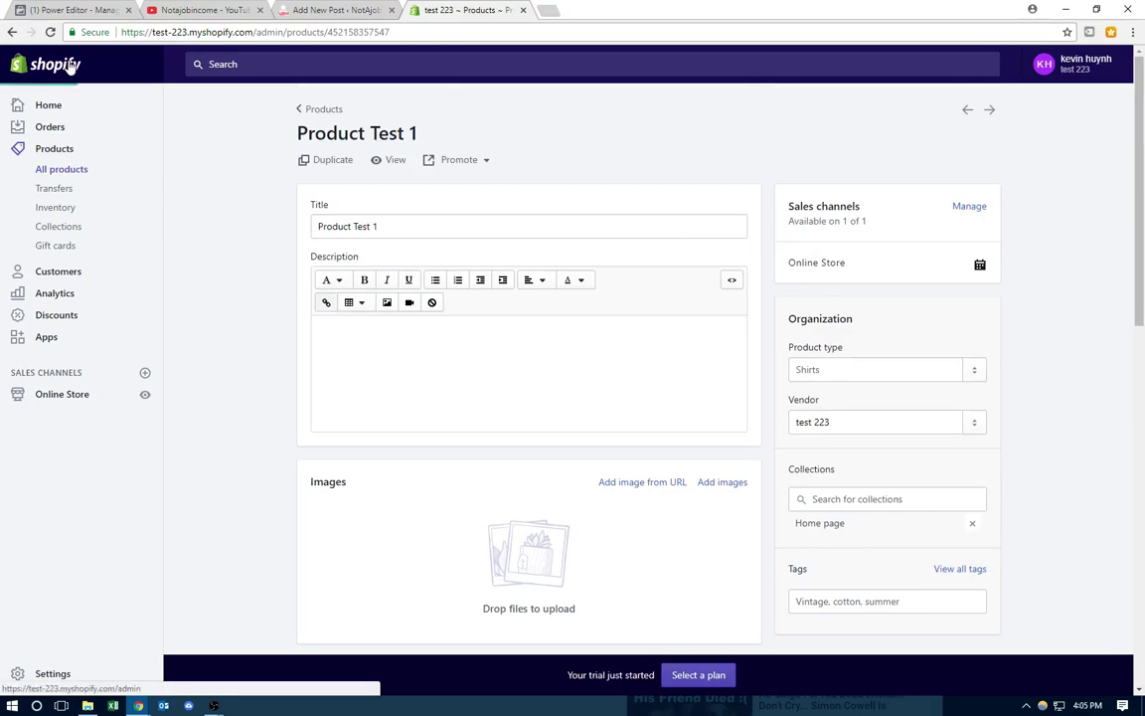